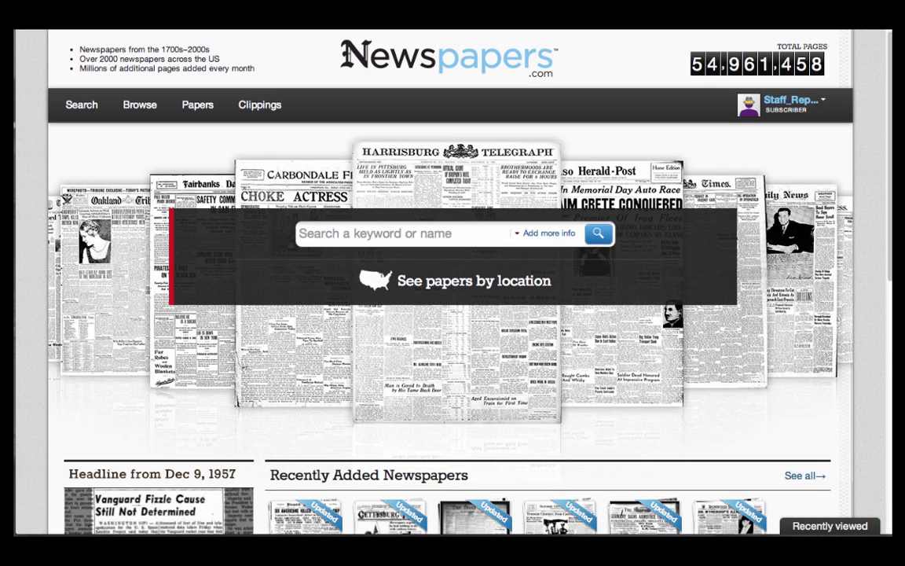
Open My Clippings from the Newspapers.com top navigation bar.
{"action": "left_click", "coordinate": [259, 105]}
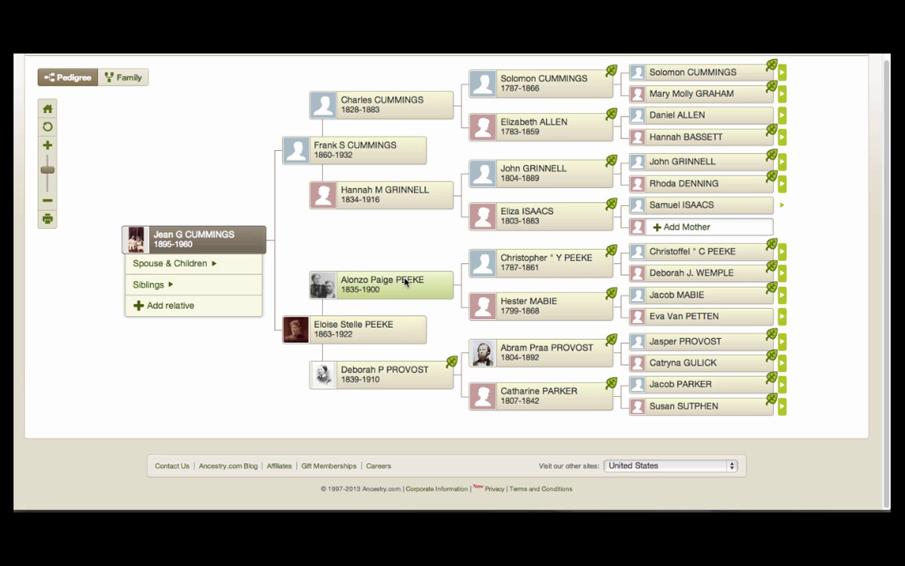
{"action": "left_click", "coordinate": [393, 284]}
{"action": "left_click", "coordinate": [395, 287]}
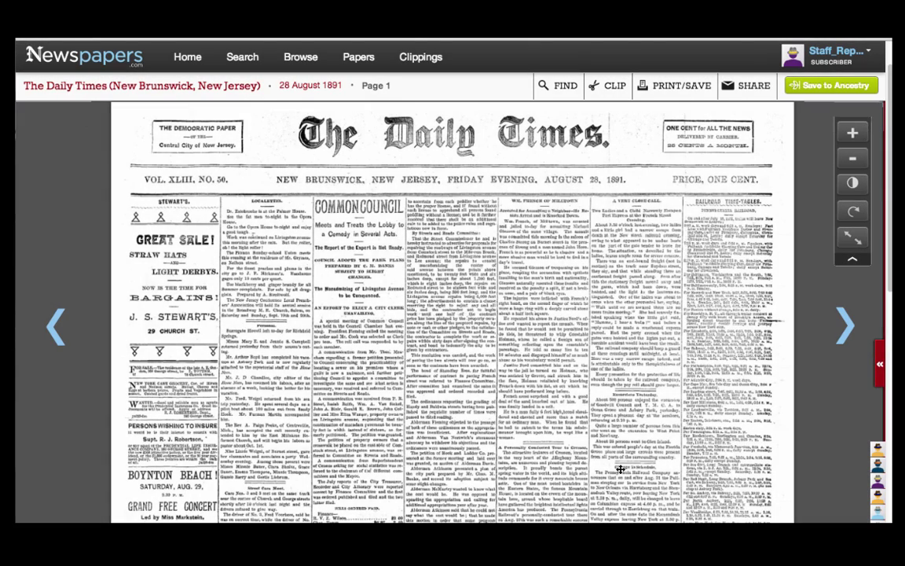
Open the outlined 'Rev. Peeke leaves Centreville for East Millstone.' clipping on the 28 August 1891 Daily Times page.
{"action": "mouse_move", "coordinate": [299, 432]}
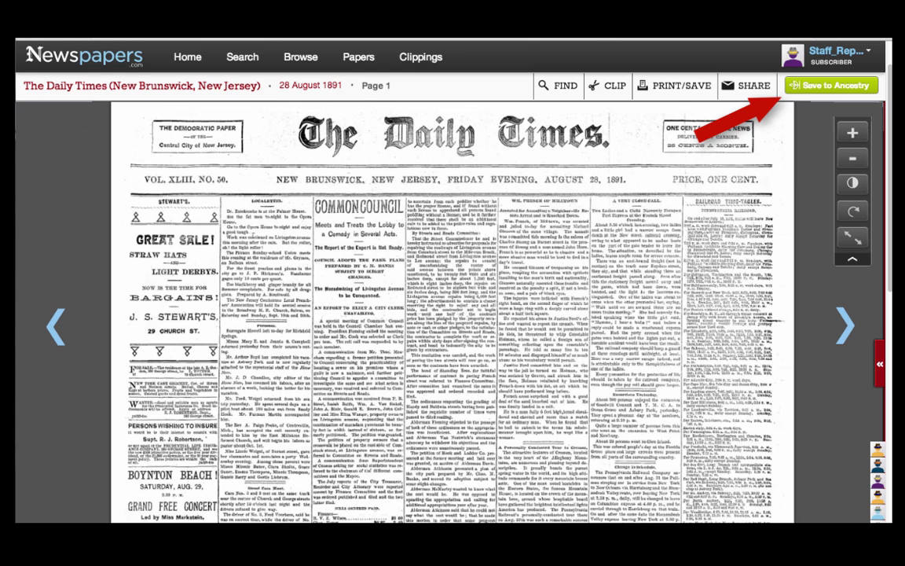
{"action": "left_click", "coordinate": [454, 503]}
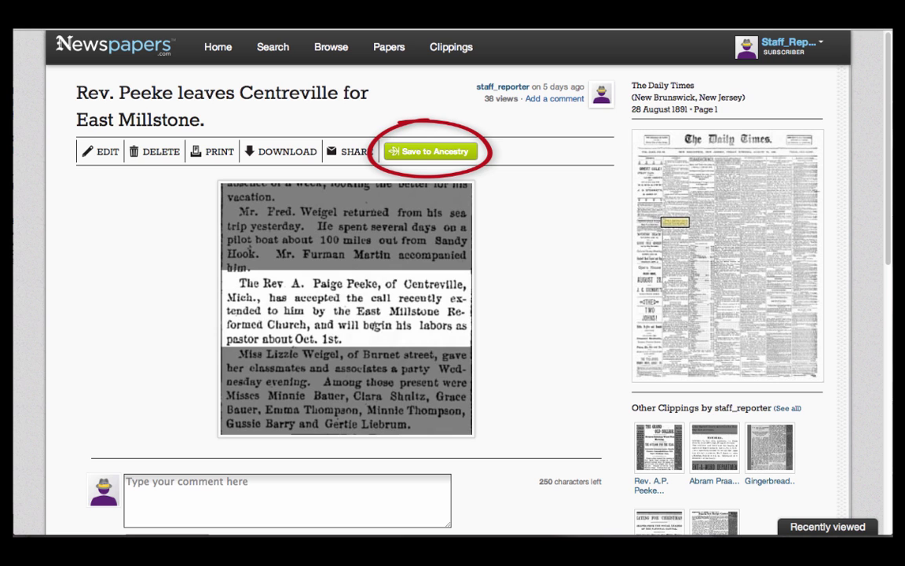
{"action": "left_click", "coordinate": [449, 154]}
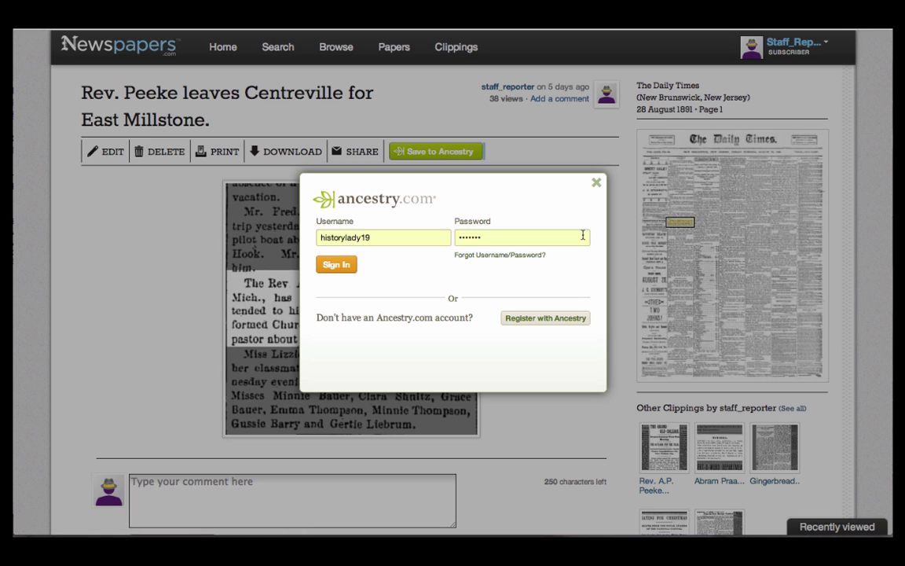
{"action": "left_click", "coordinate": [331, 266]}
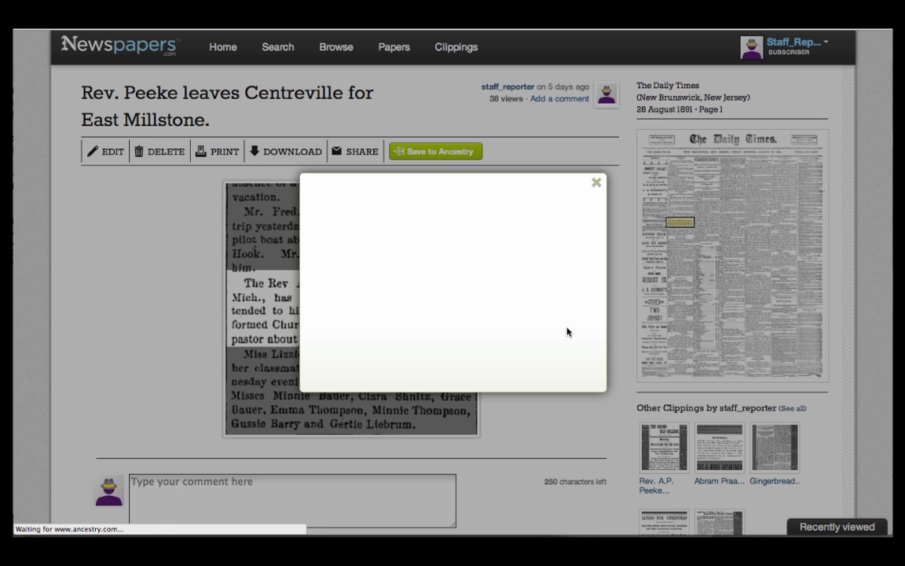
{"action": "left_click", "coordinate": [510, 256]}
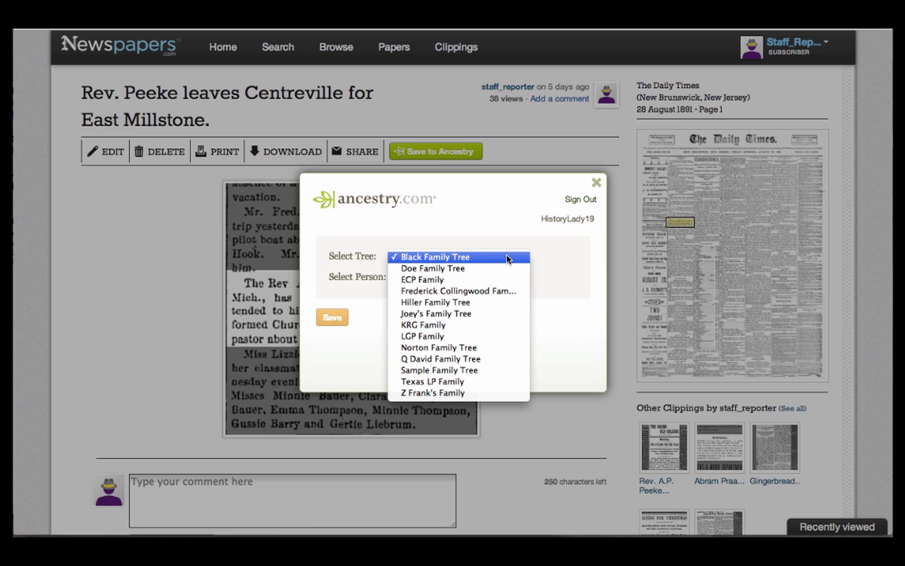
{"action": "left_click", "coordinate": [503, 281]}
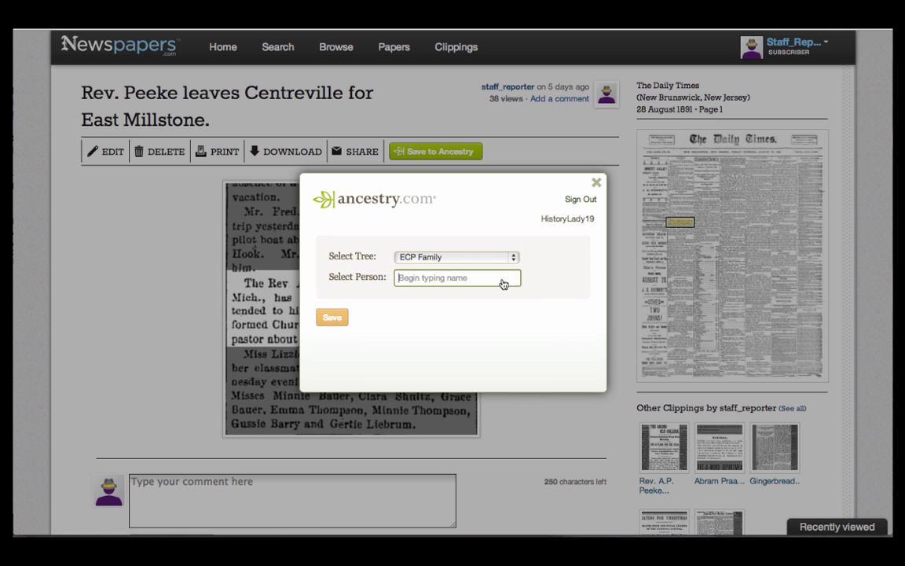
{"action": "type", "text": "Alonzo"}
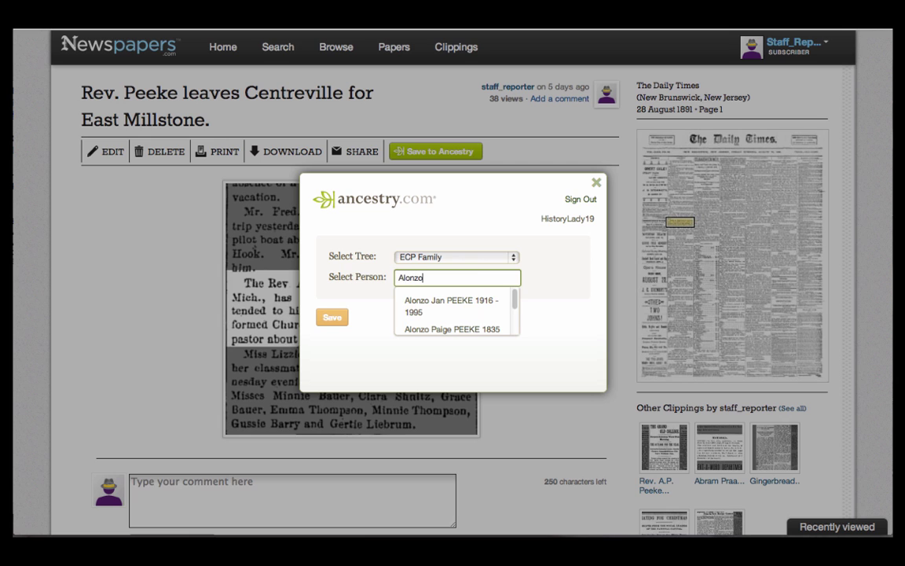
{"action": "scroll", "coordinate": [472, 302], "scroll_direction": "down", "scroll_amount": 2}
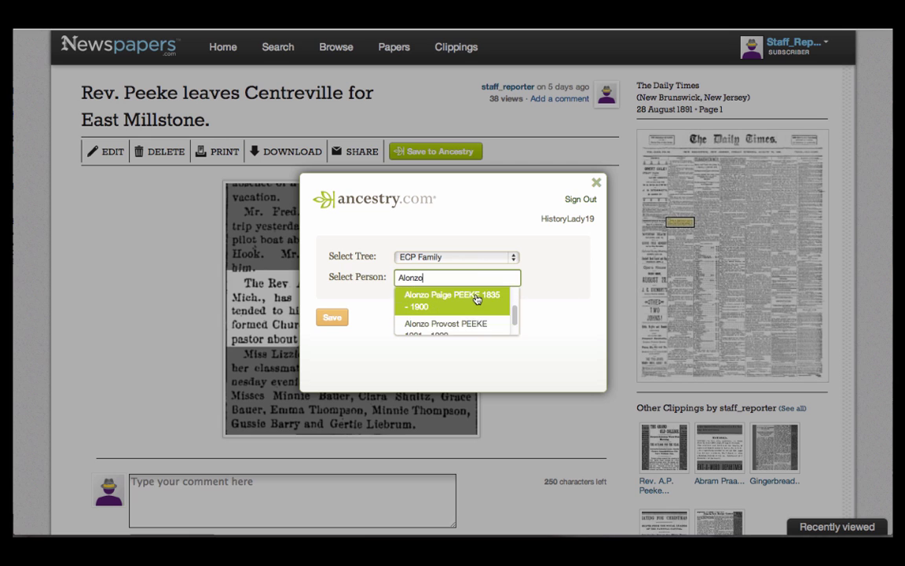
{"action": "left_click", "coordinate": [475, 299]}
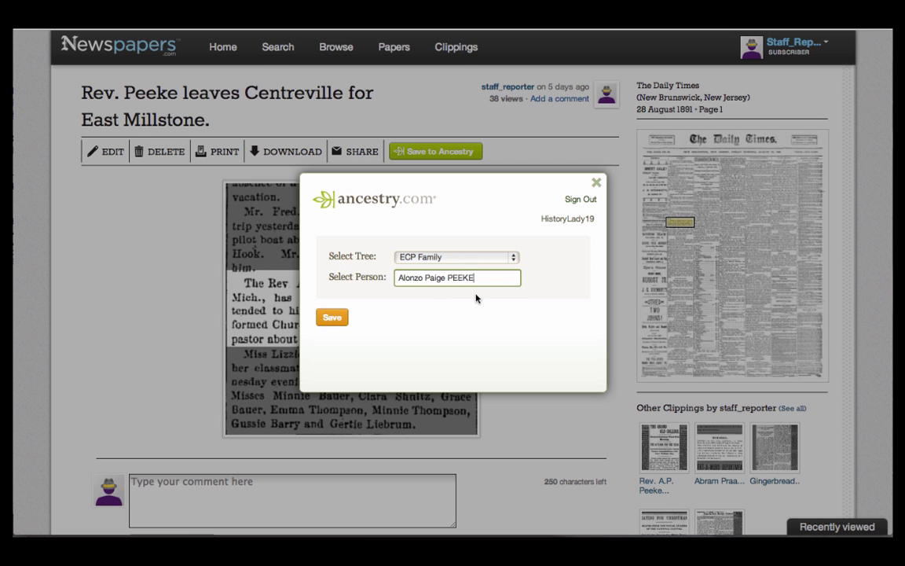
{"action": "left_click", "coordinate": [345, 319]}
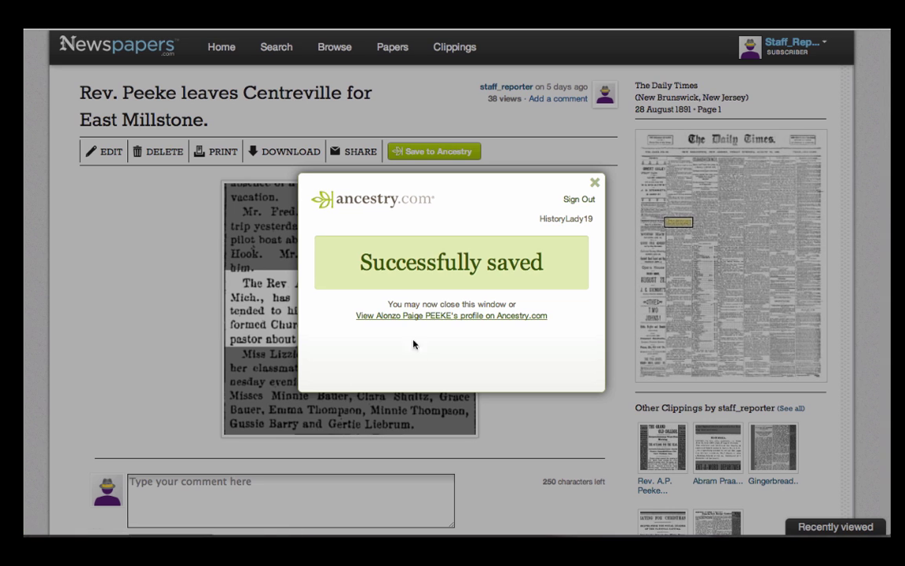
{"action": "left_click", "coordinate": [432, 315]}
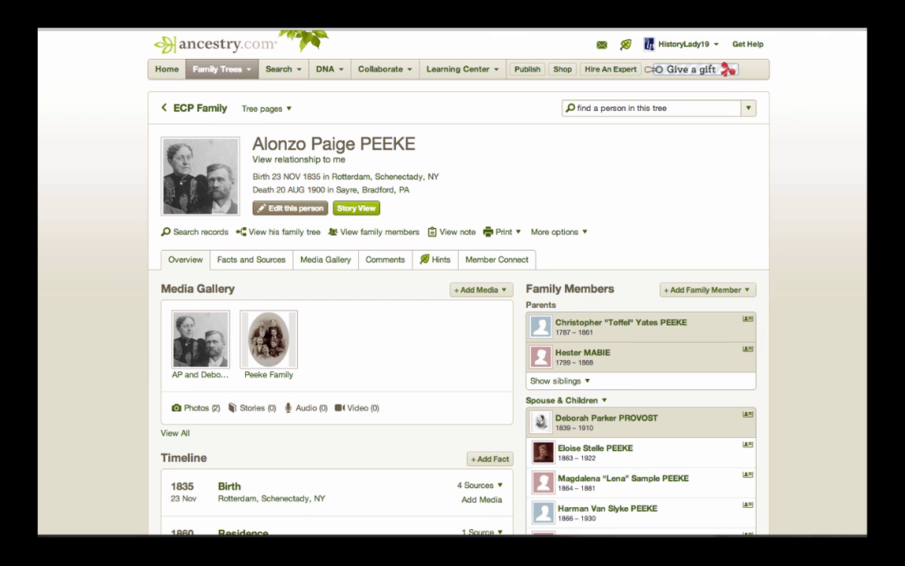
Follow the profile's 'The Daily Times at Newspapers.com' source link back to the clipping.
{"action": "scroll", "coordinate": [453, 315], "scroll_direction": "down", "scroll_amount": 5}
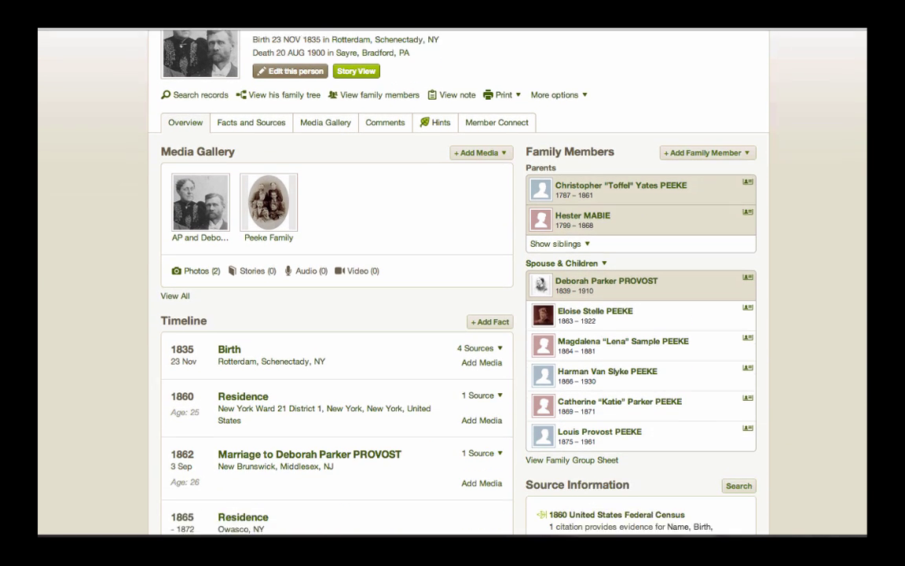
{"action": "scroll", "coordinate": [452, 315], "scroll_direction": "down", "scroll_amount": 9}
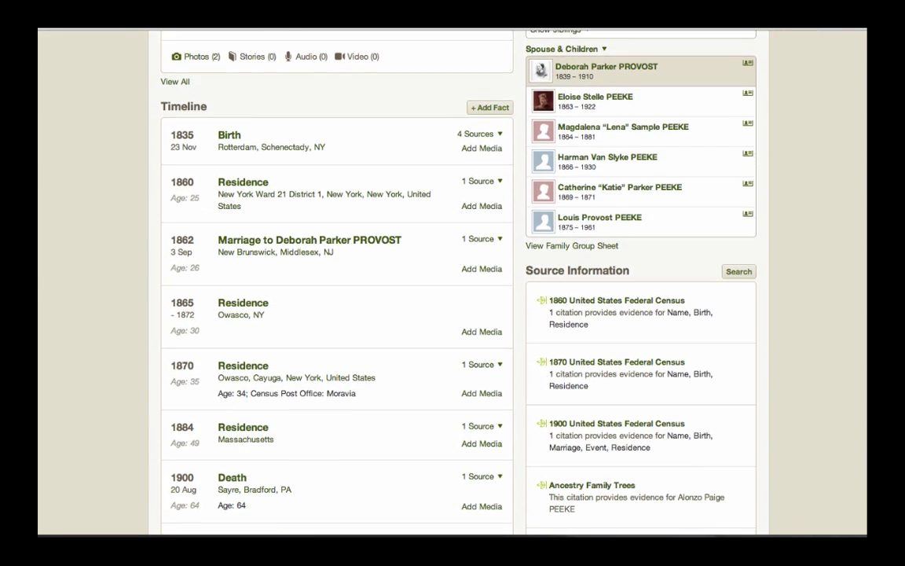
{"action": "scroll", "coordinate": [453, 314], "scroll_direction": "down", "scroll_amount": 1}
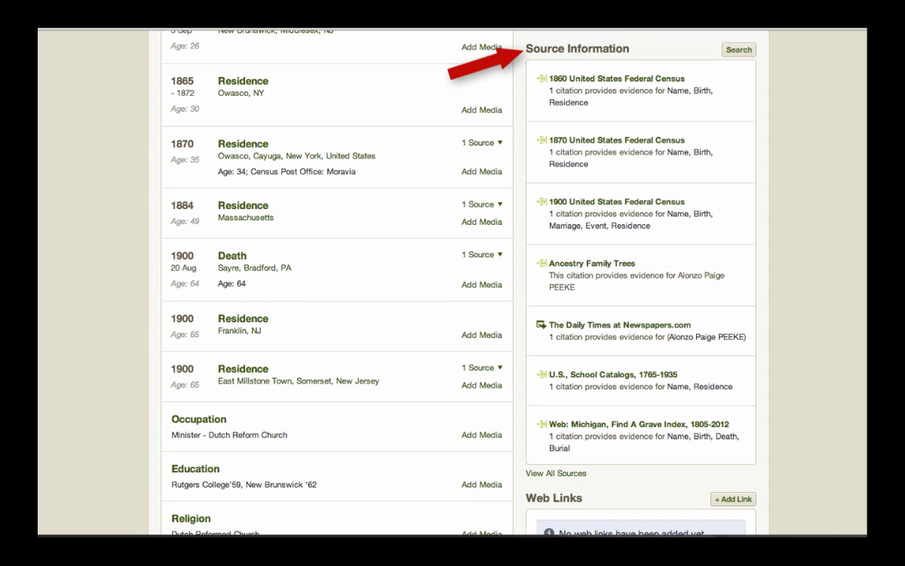
{"action": "left_click", "coordinate": [633, 330]}
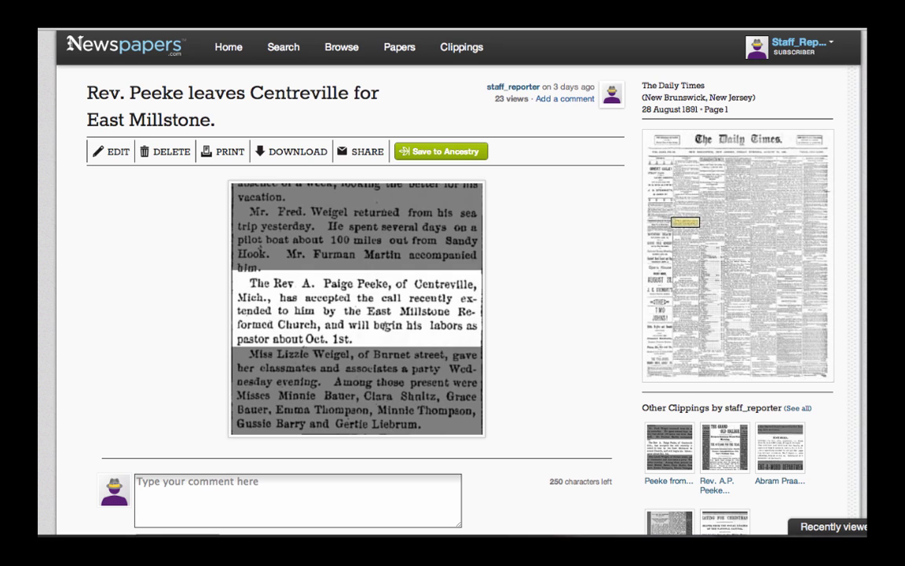
{"action": "left_click", "coordinate": [720, 442]}
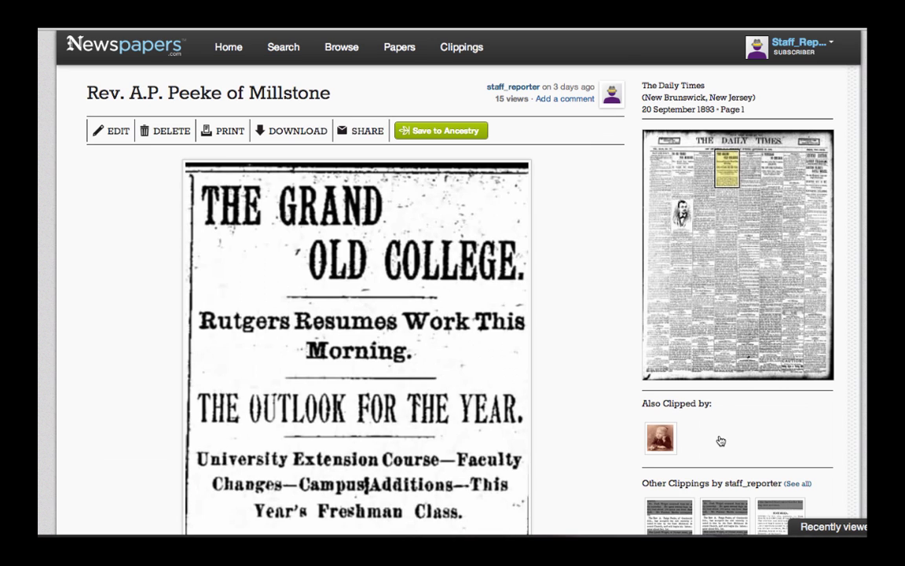
{"action": "left_click", "coordinate": [445, 132]}
{"action": "left_click", "coordinate": [522, 258]}
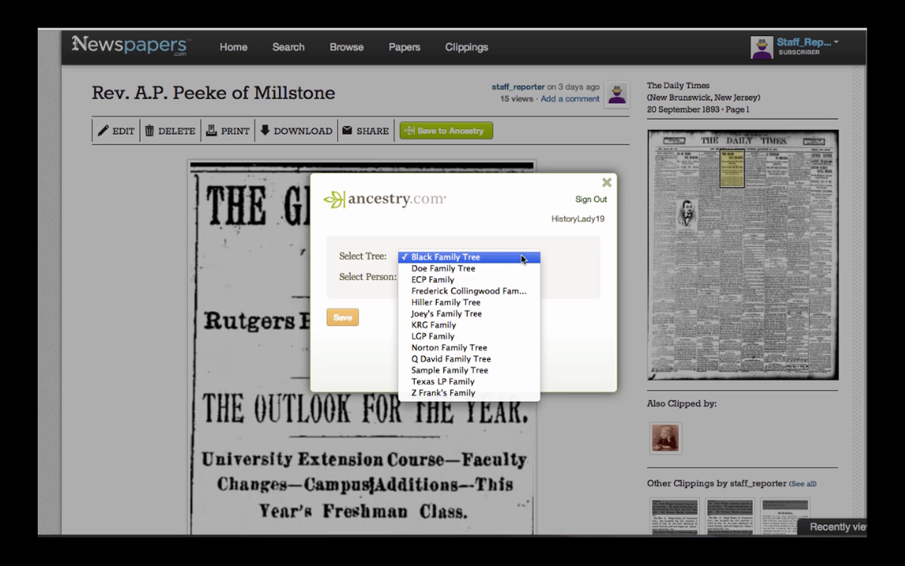
{"action": "left_click", "coordinate": [492, 280]}
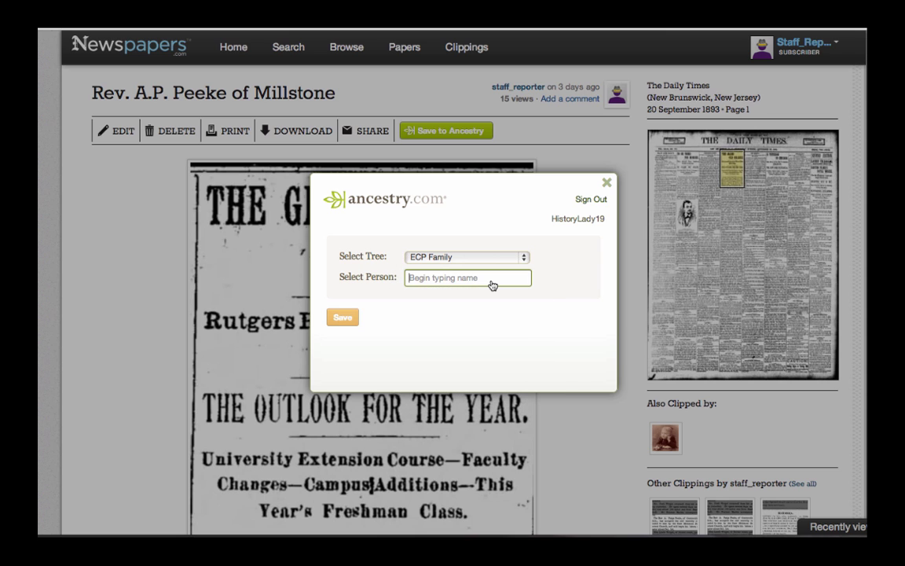
{"action": "type", "text": "Alonzo"}
{"action": "left_click", "coordinate": [463, 326]}
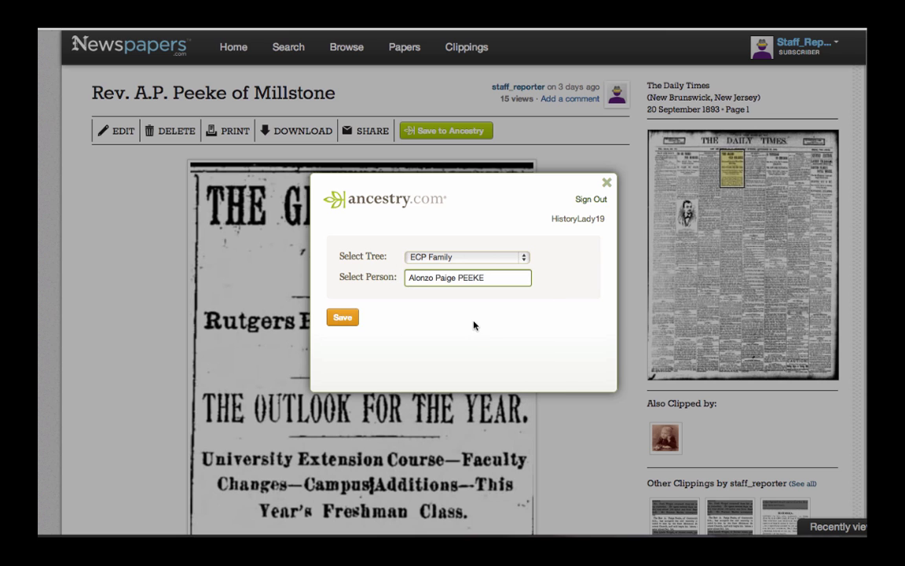
{"action": "left_click", "coordinate": [336, 318]}
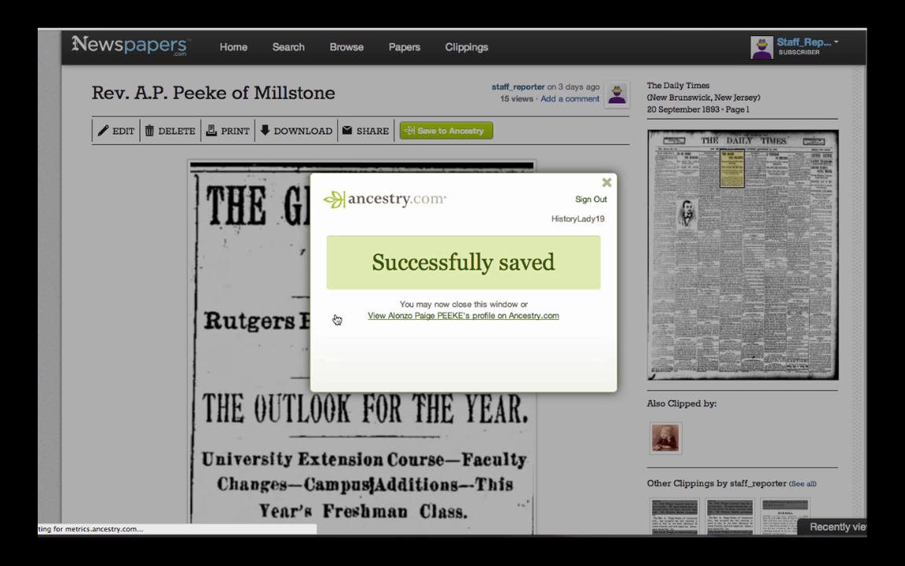
{"action": "left_click", "coordinate": [397, 316]}
{"action": "scroll", "coordinate": [453, 283], "scroll_direction": "down", "scroll_amount": 5}
{"action": "scroll", "coordinate": [453, 283], "scroll_direction": "down", "scroll_amount": 6}
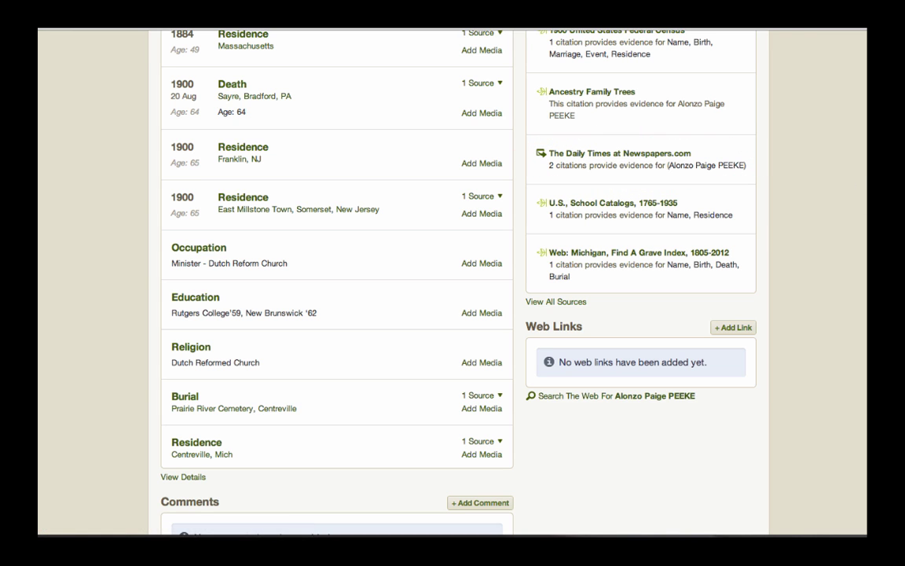
{"action": "scroll", "coordinate": [331, 218], "scroll_direction": "up", "scroll_amount": 15}
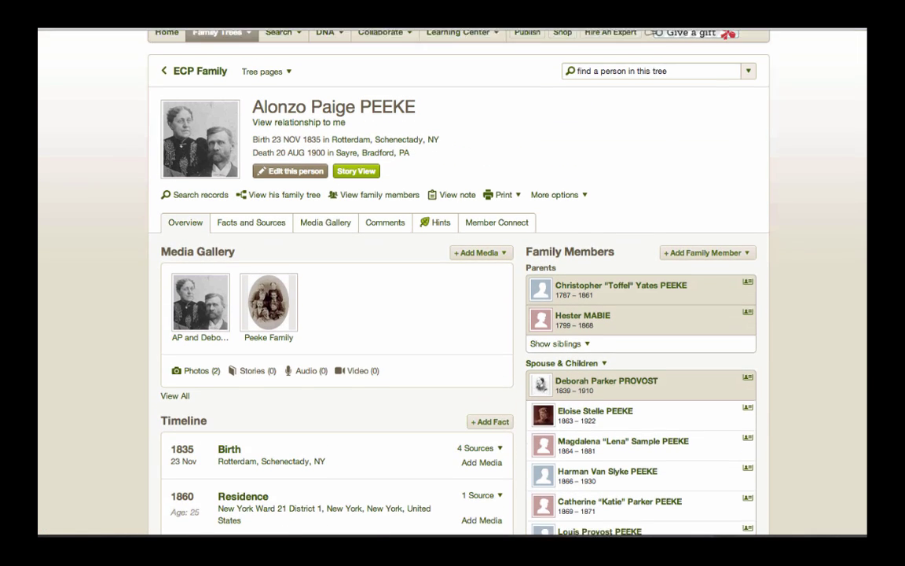
{"action": "left_click", "coordinate": [262, 225]}
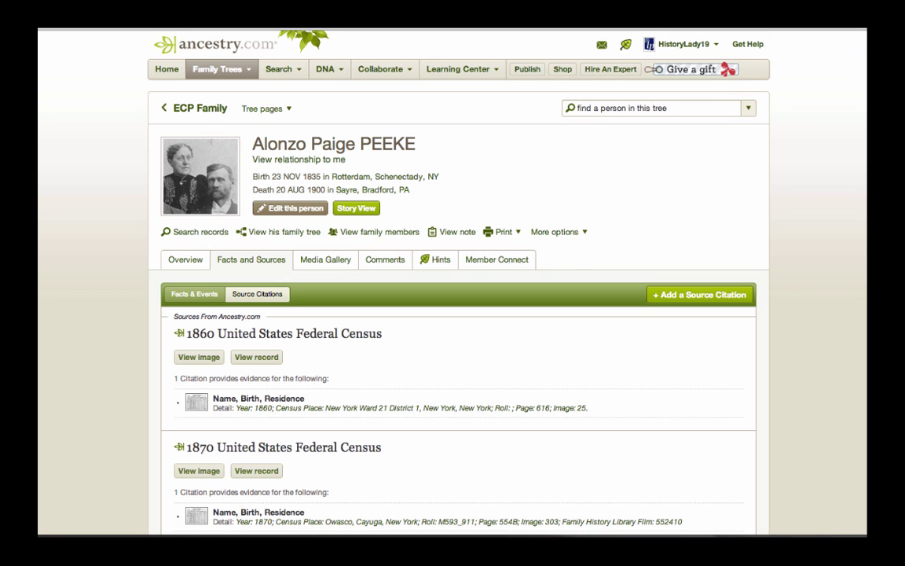
Open the second Daily Times citation, 'Rev. A.P. Peeke of Millstone', under Other Sources.
{"action": "scroll", "coordinate": [453, 314], "scroll_direction": "down", "scroll_amount": 10}
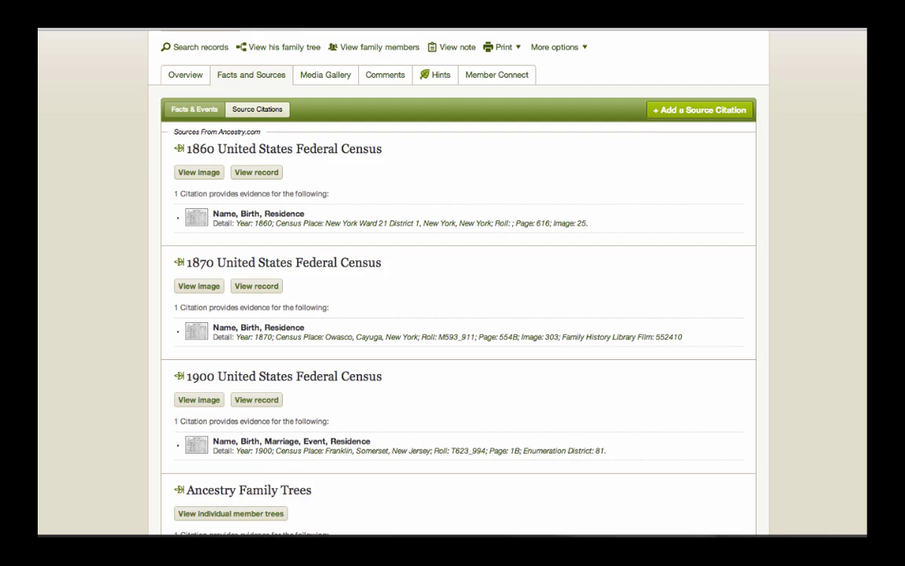
{"action": "scroll", "coordinate": [452, 283], "scroll_direction": "down", "scroll_amount": 2}
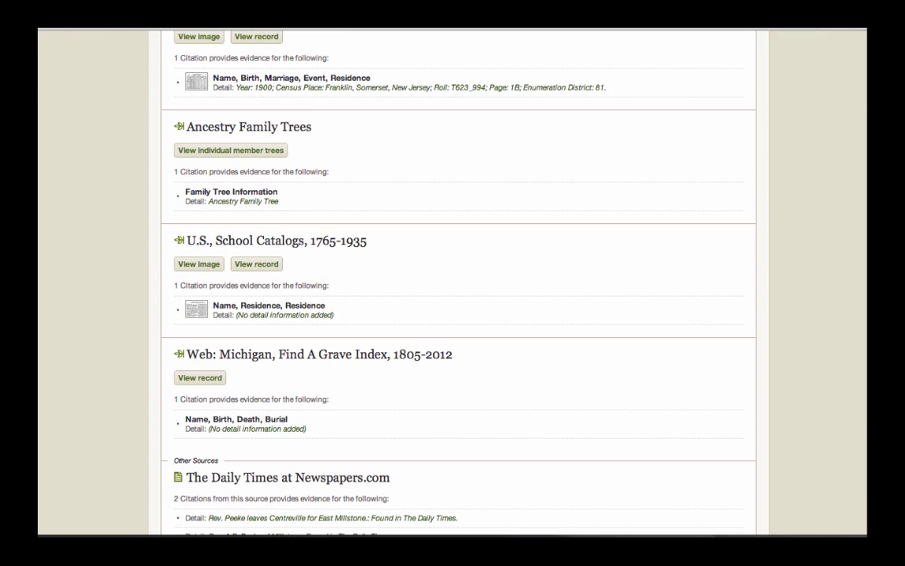
{"action": "scroll", "coordinate": [592, 350], "scroll_direction": "down", "scroll_amount": 1}
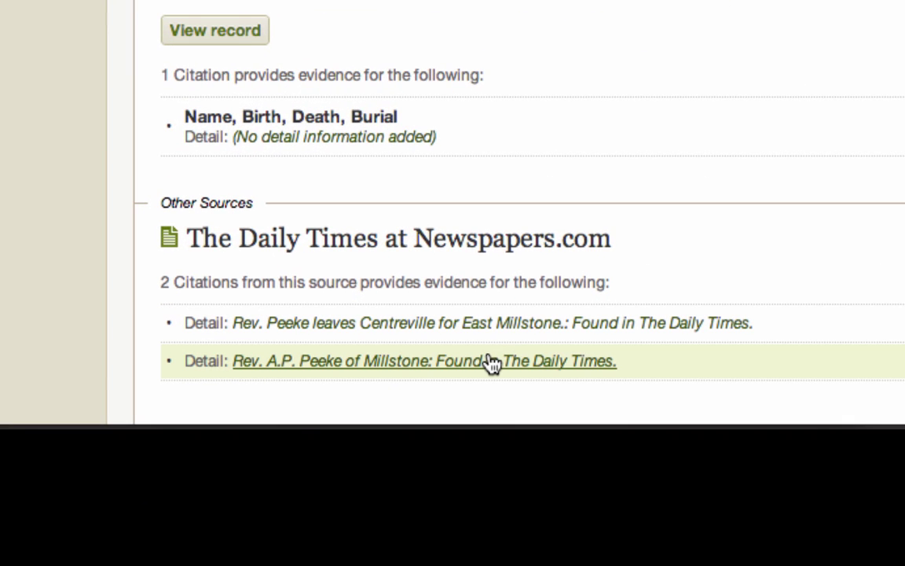
{"action": "left_click", "coordinate": [492, 363]}
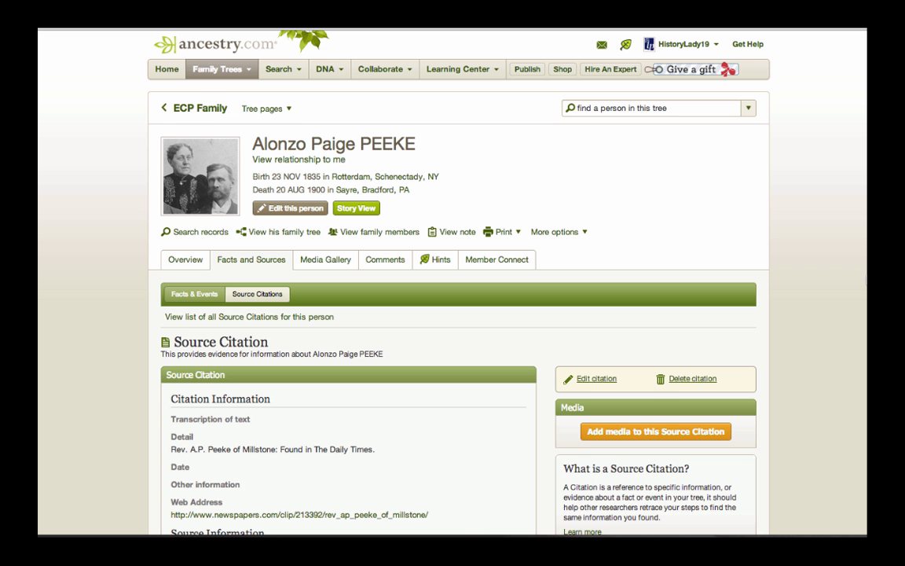
{"action": "scroll", "coordinate": [453, 283], "scroll_direction": "down", "scroll_amount": 3}
{"action": "scroll", "coordinate": [453, 283], "scroll_direction": "down", "scroll_amount": 2}
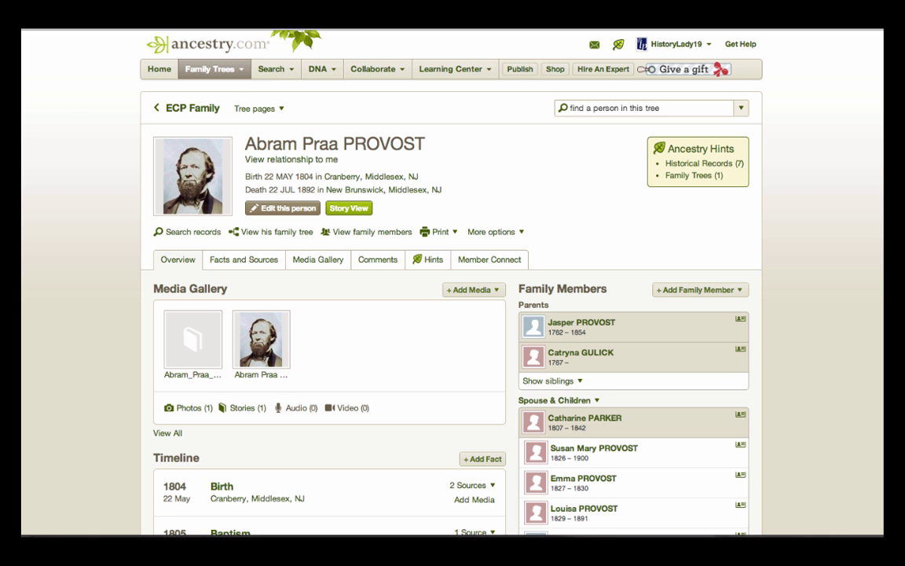
{"action": "scroll", "coordinate": [452, 283], "scroll_direction": "down", "scroll_amount": 10}
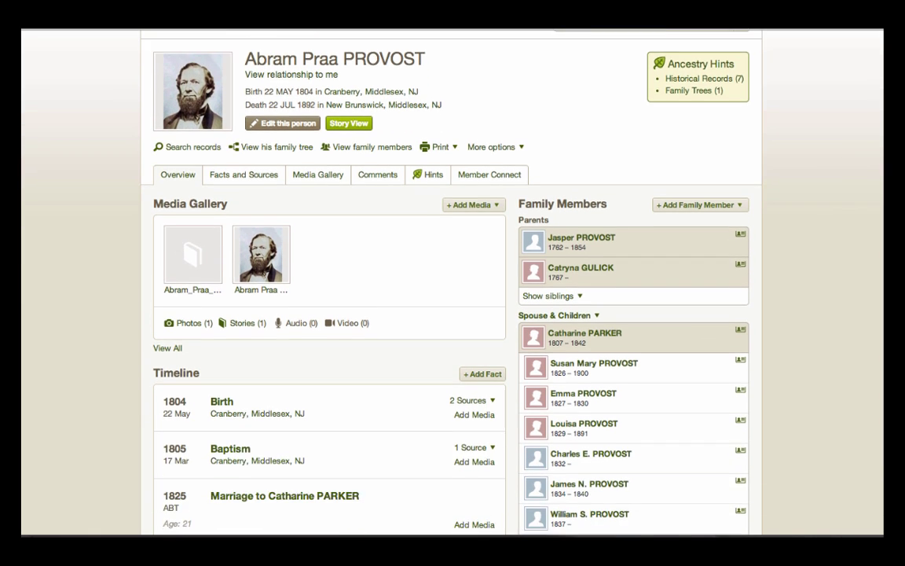
{"action": "scroll", "coordinate": [452, 283], "scroll_direction": "down", "scroll_amount": 3}
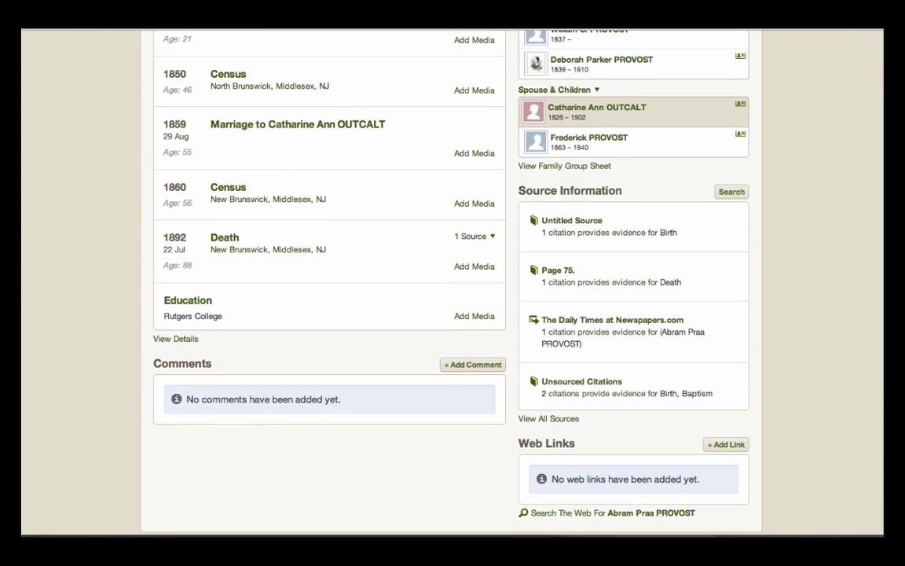
{"action": "left_click", "coordinate": [643, 321]}
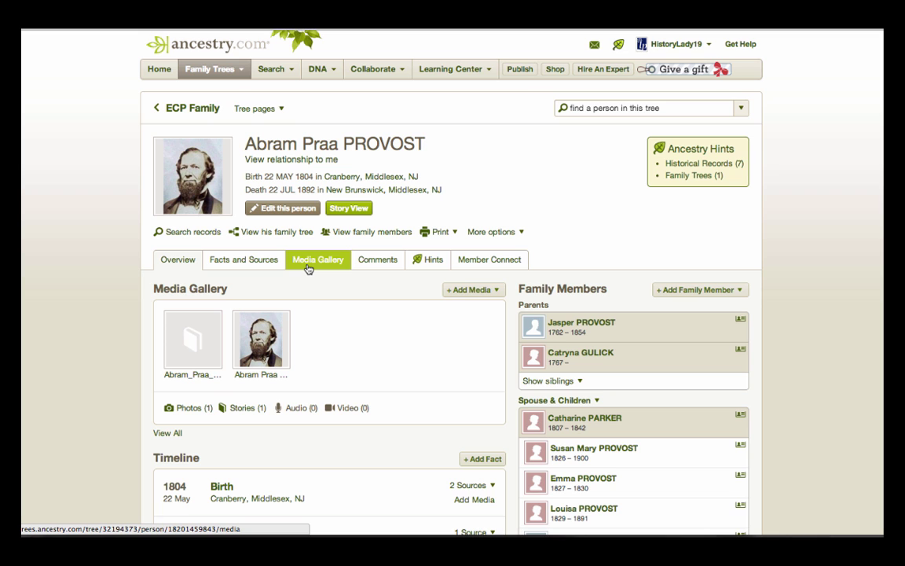
Upload the Abram_Praa_Provost_Death PDF as a story in Abram Praa PROVOST's Media Gallery.
{"action": "left_click", "coordinate": [308, 268]}
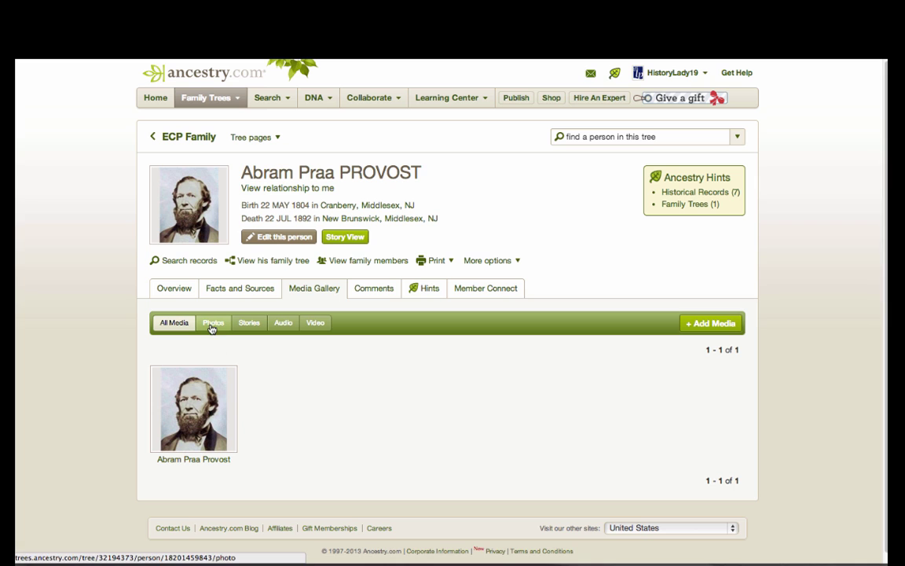
{"action": "left_click", "coordinate": [248, 325]}
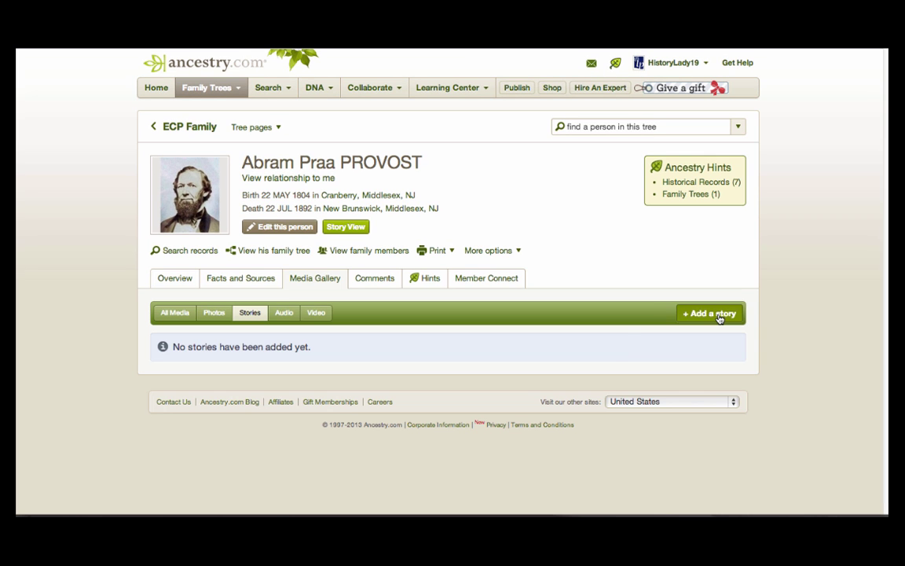
{"action": "left_click", "coordinate": [718, 316]}
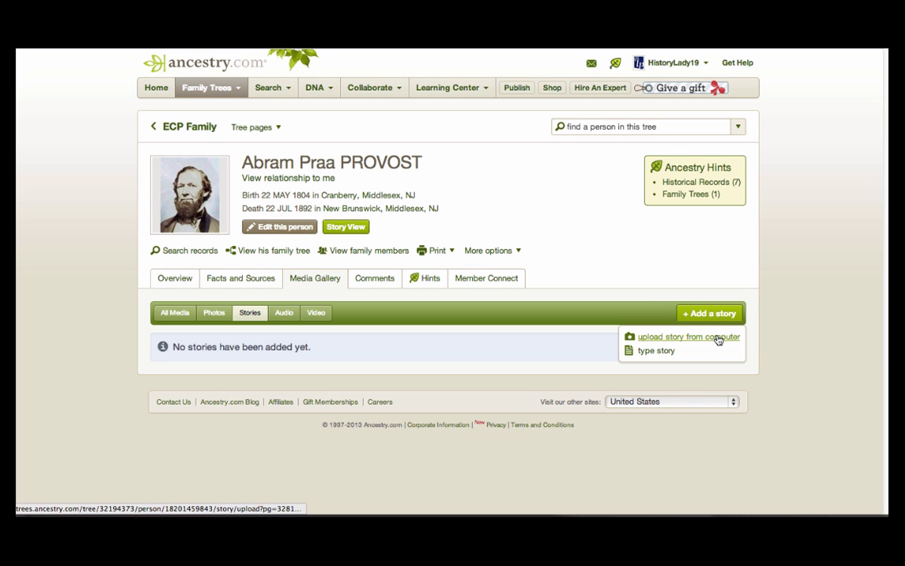
{"action": "left_click", "coordinate": [720, 345]}
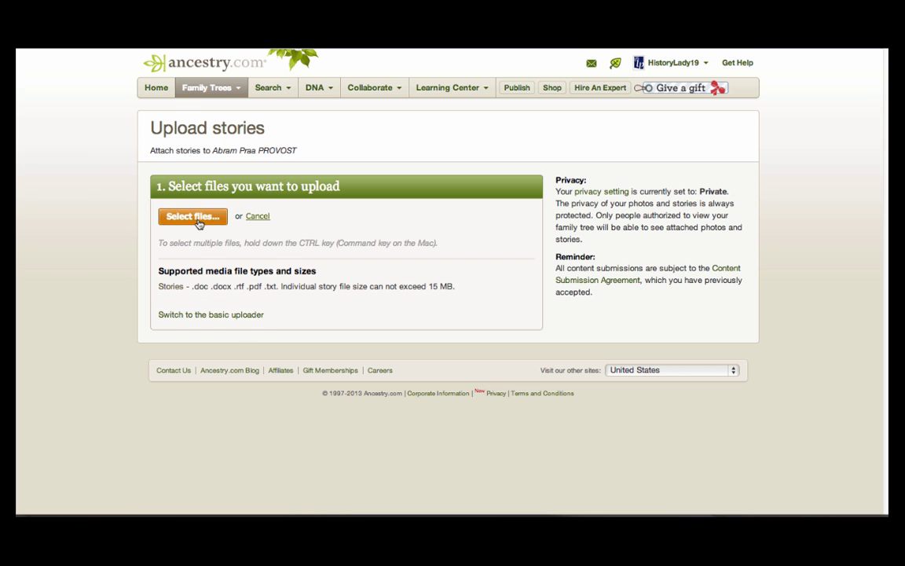
{"action": "left_click", "coordinate": [199, 224]}
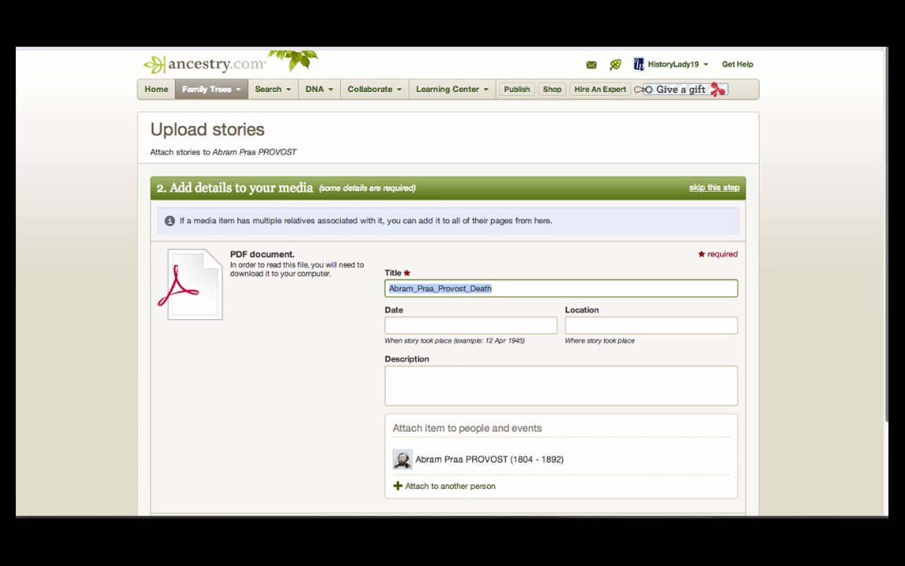
{"action": "scroll", "coordinate": [471, 314], "scroll_direction": "down", "scroll_amount": 2}
{"action": "left_click", "coordinate": [420, 454]}
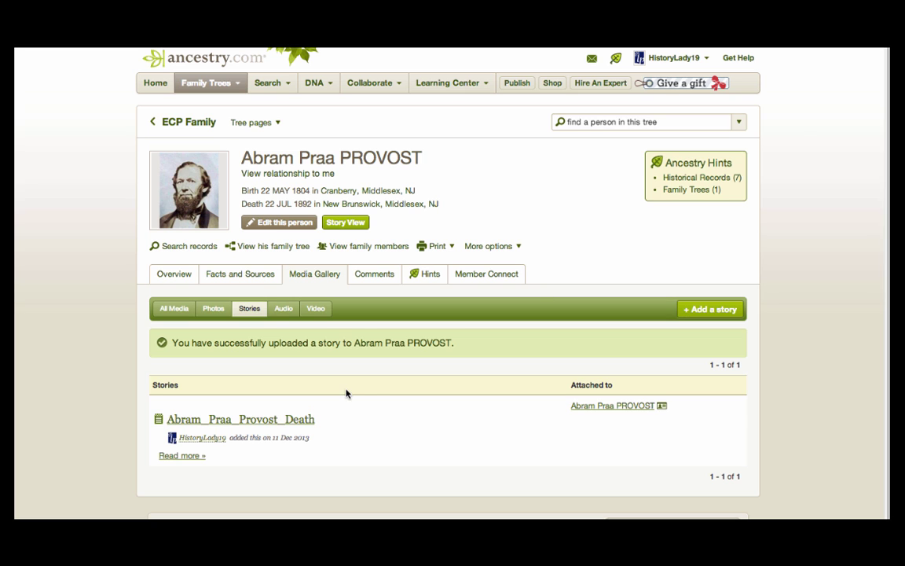
{"action": "left_click", "coordinate": [214, 310]}
{"action": "left_click", "coordinate": [711, 314]}
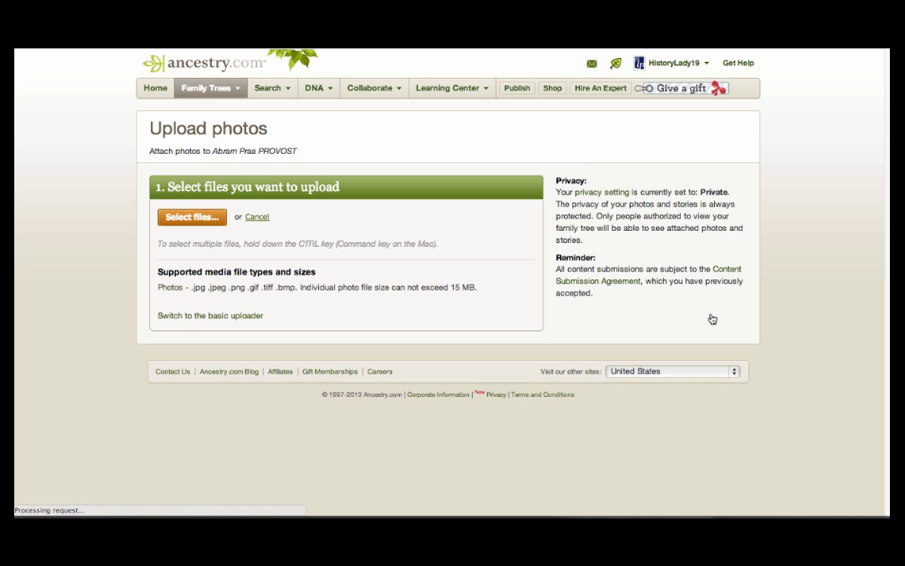
{"action": "left_click", "coordinate": [217, 219]}
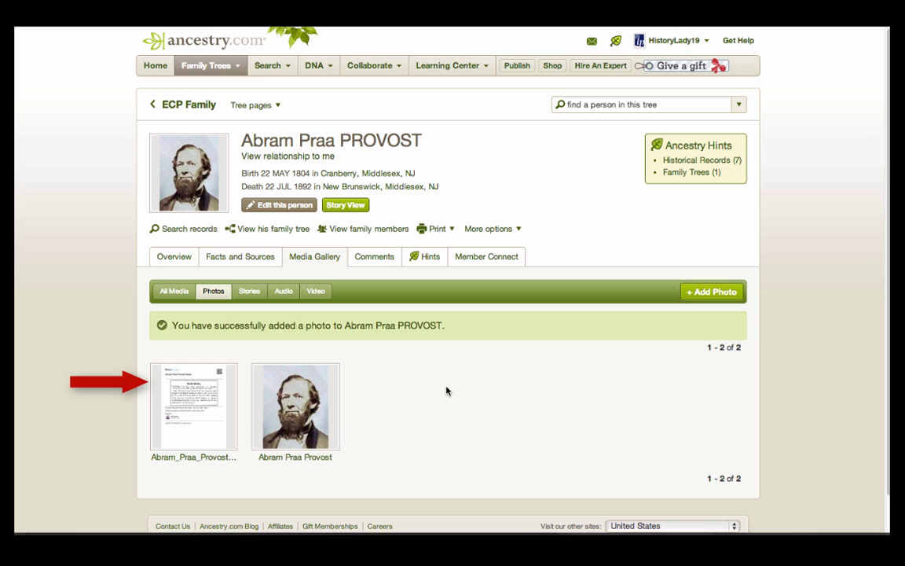
{"action": "left_click", "coordinate": [246, 296]}
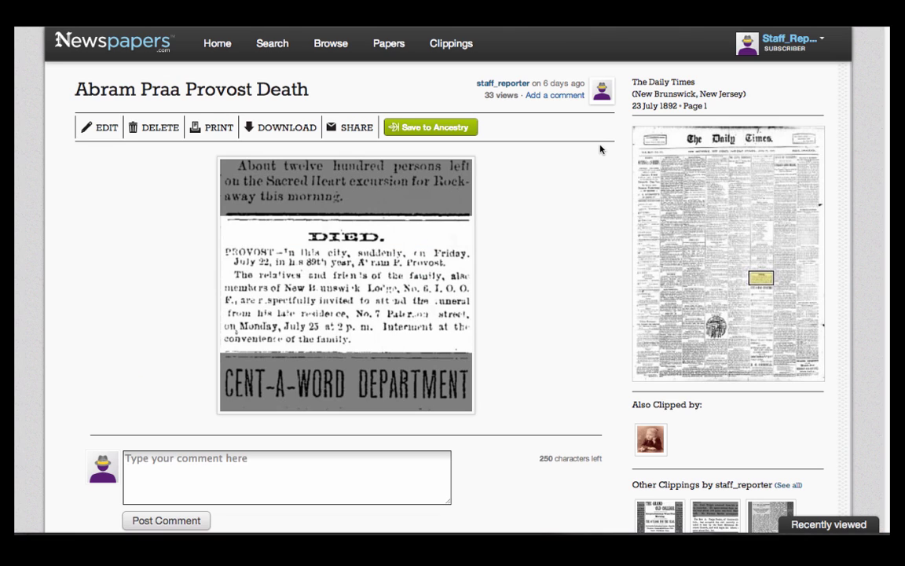
Return to the Newspapers.com home page via the site logo.
{"action": "left_click", "coordinate": [74, 43]}
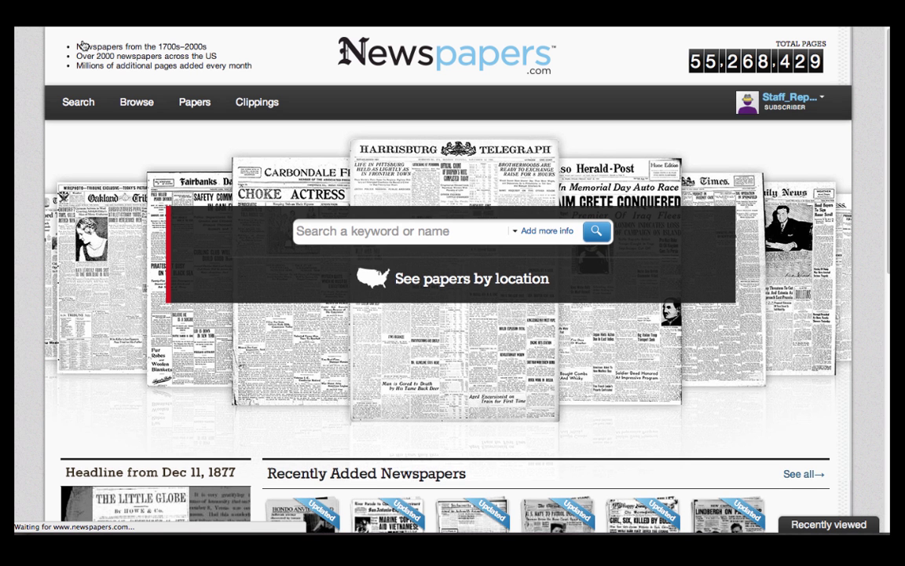